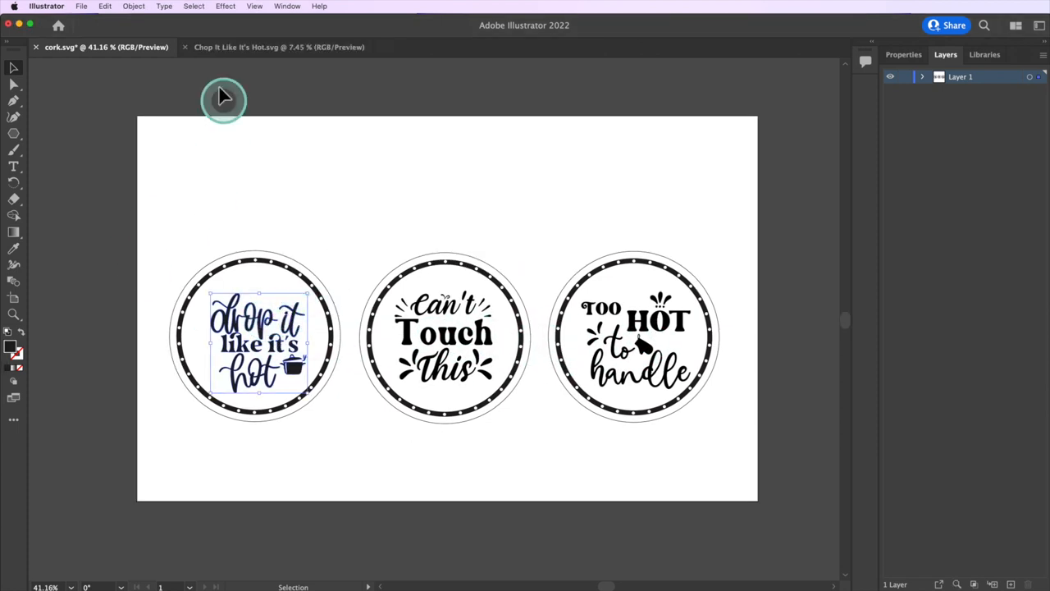
Step: Simplify the selected 'drop it like it's hot' lettering paths via Object > Path > Simplify
{"action": "left_click", "coordinate": [134, 6]}
{"action": "mouse_move", "coordinate": [130, 282]}
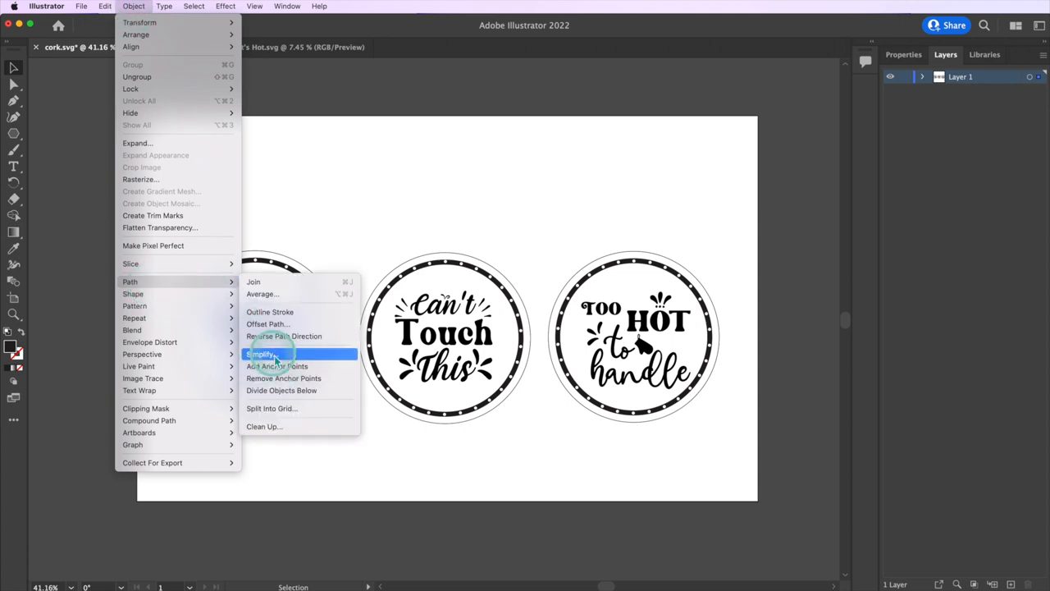
{"action": "left_click", "coordinate": [260, 354]}
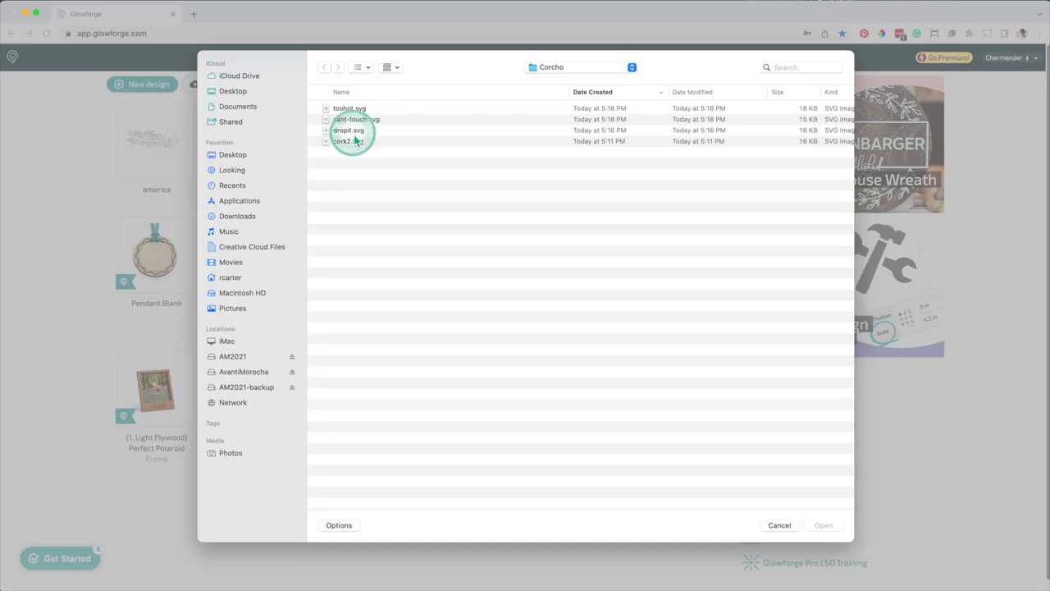
Step: Upload dropit.svg and position and enlarge it to cover the cork coaster
{"action": "left_click", "coordinate": [349, 130]}
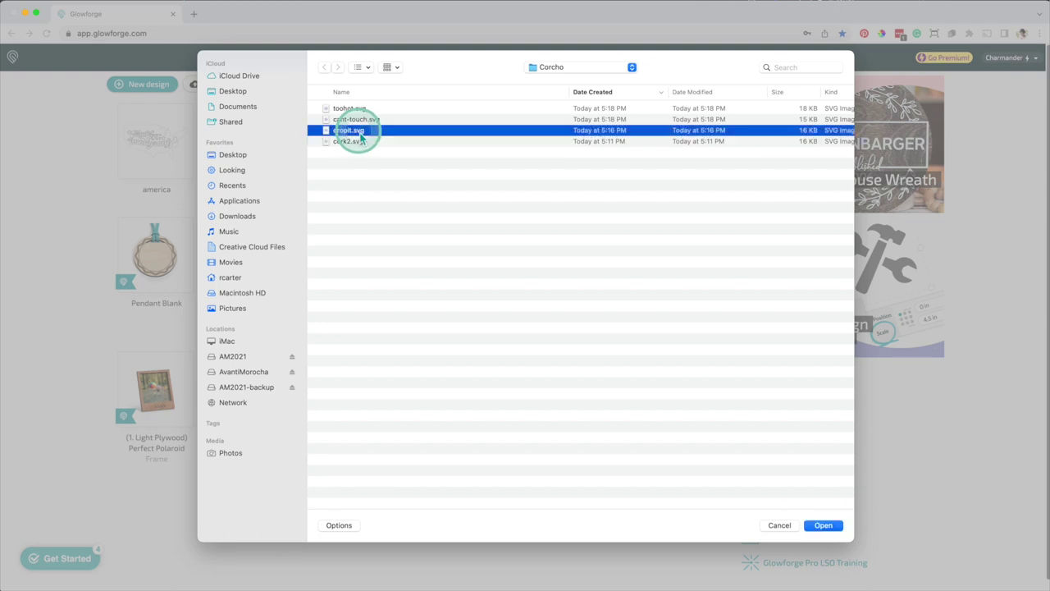
{"action": "left_click", "coordinate": [824, 525]}
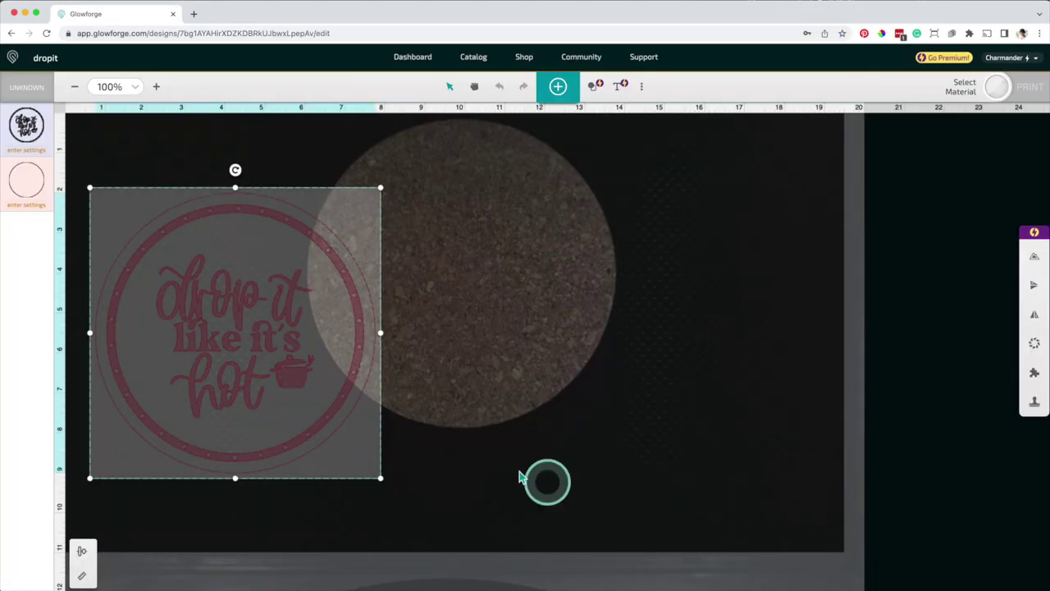
{"action": "left_click_drag", "start_coordinate": [546, 483], "coordinate": [562, 283]}
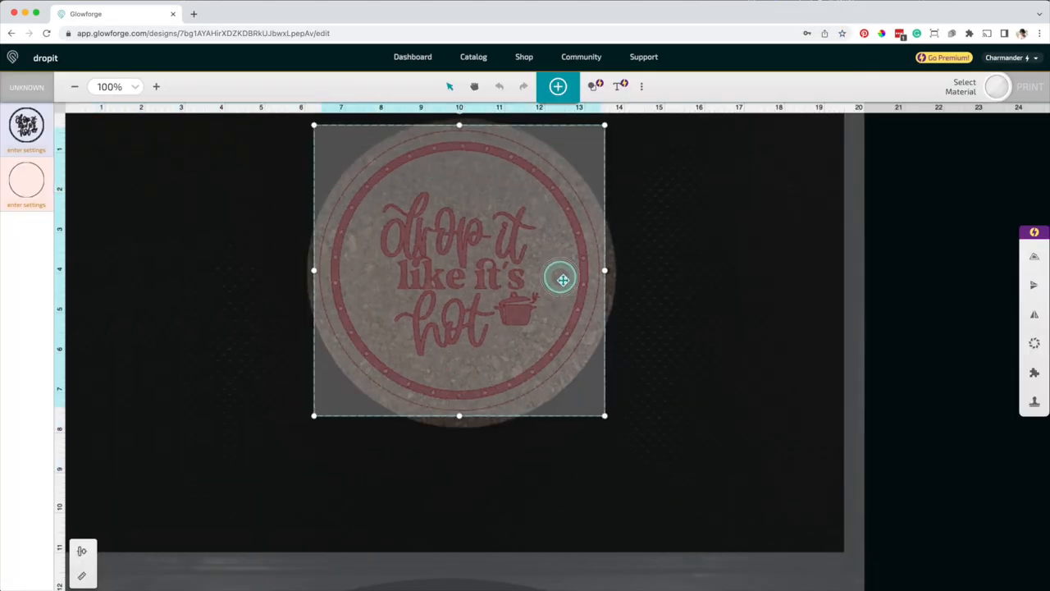
{"action": "left_click_drag", "start_coordinate": [605, 419], "coordinate": [630, 445]}
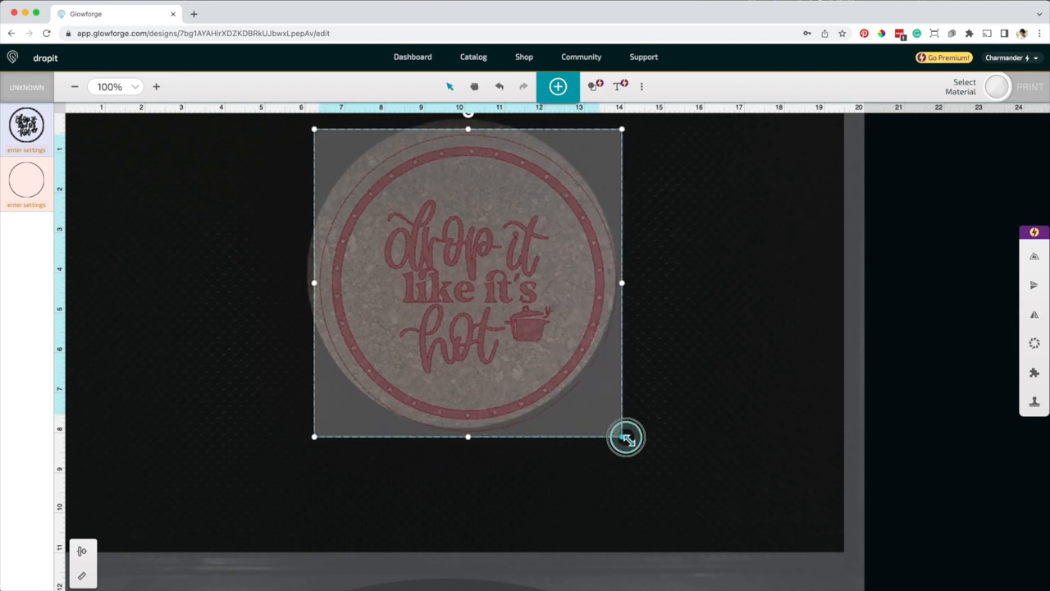
{"action": "left_click_drag", "start_coordinate": [522, 314], "coordinate": [510, 305]}
{"action": "left_click", "coordinate": [706, 328]}
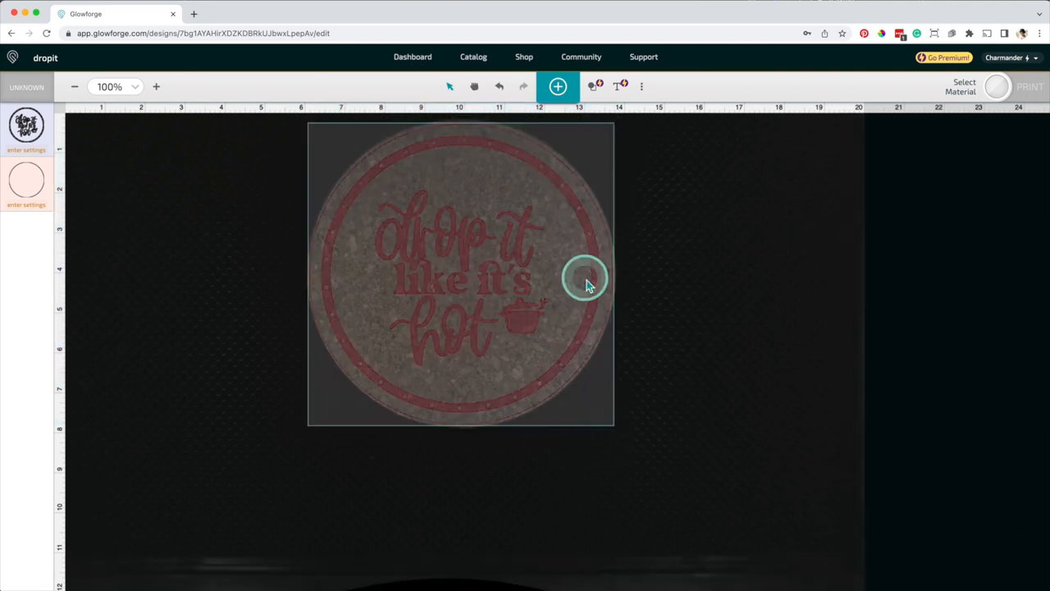
Step: Set Focus on the cork, then mark the outer circle step as Ignore
{"action": "left_click", "coordinate": [642, 87]}
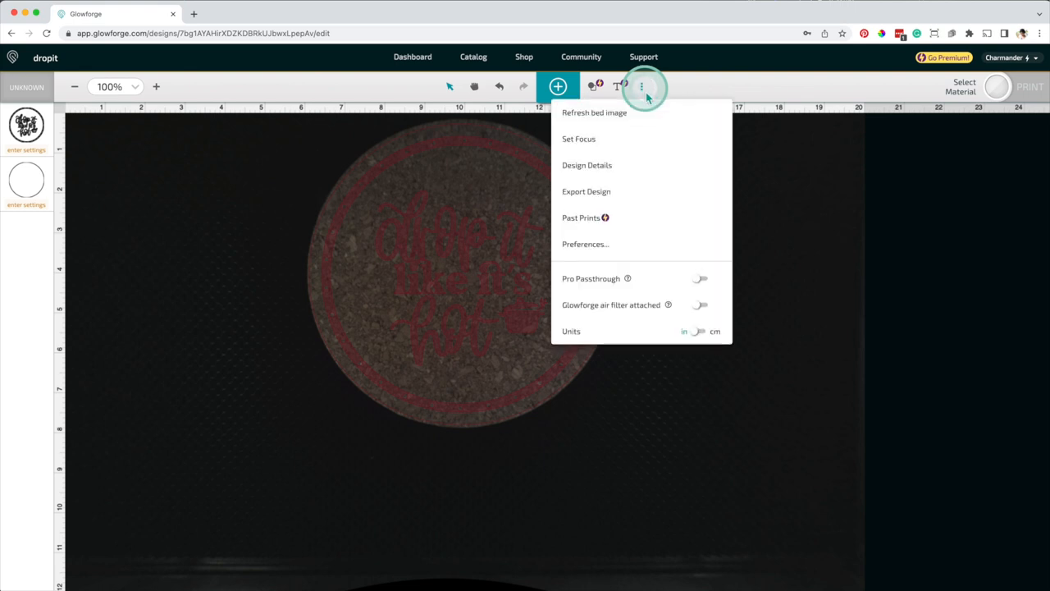
{"action": "left_click", "coordinate": [603, 142]}
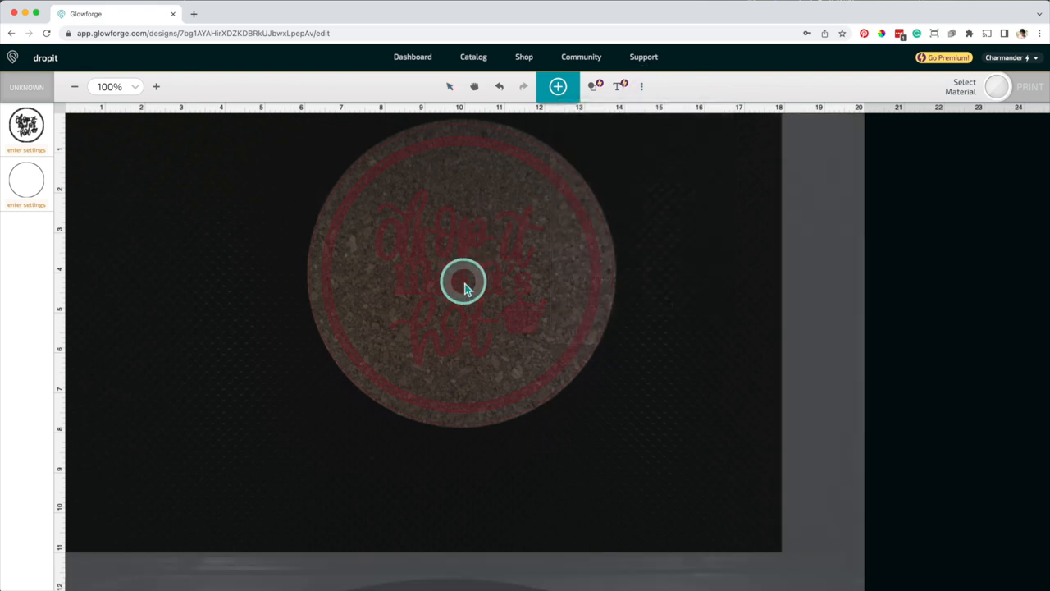
{"action": "left_click", "coordinate": [490, 286]}
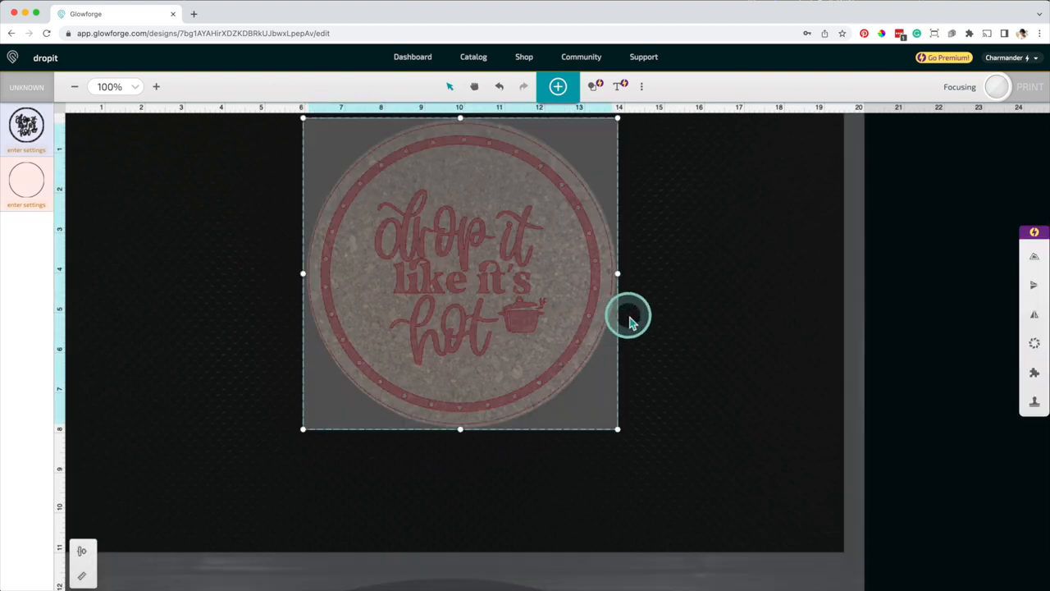
{"action": "left_click", "coordinate": [25, 184]}
{"action": "left_click", "coordinate": [204, 121]}
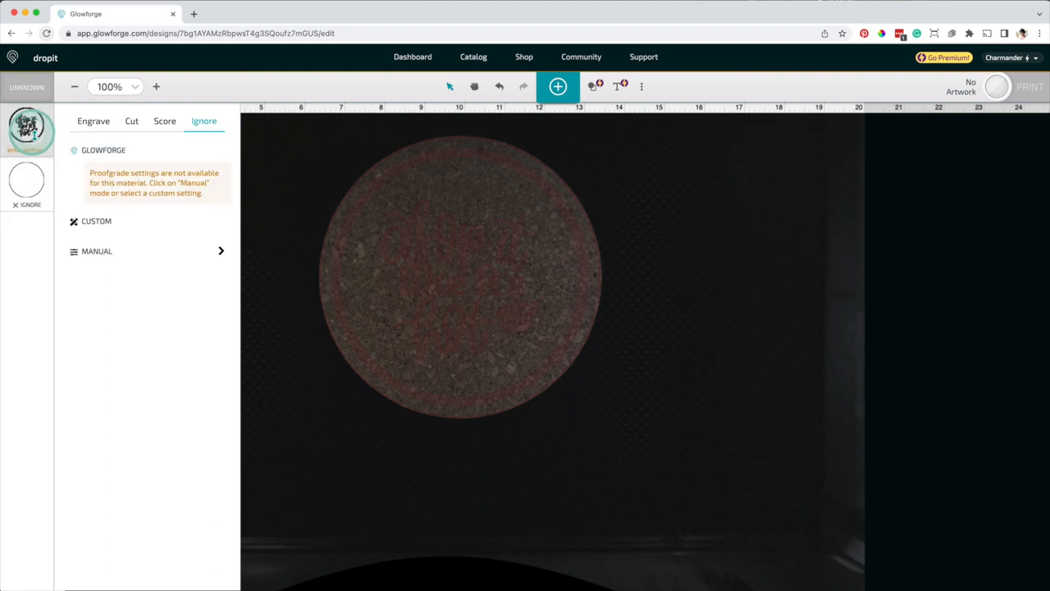
Step: Set the lettering step to Engrave with manual power raised to about 20
{"action": "left_click", "coordinate": [89, 123]}
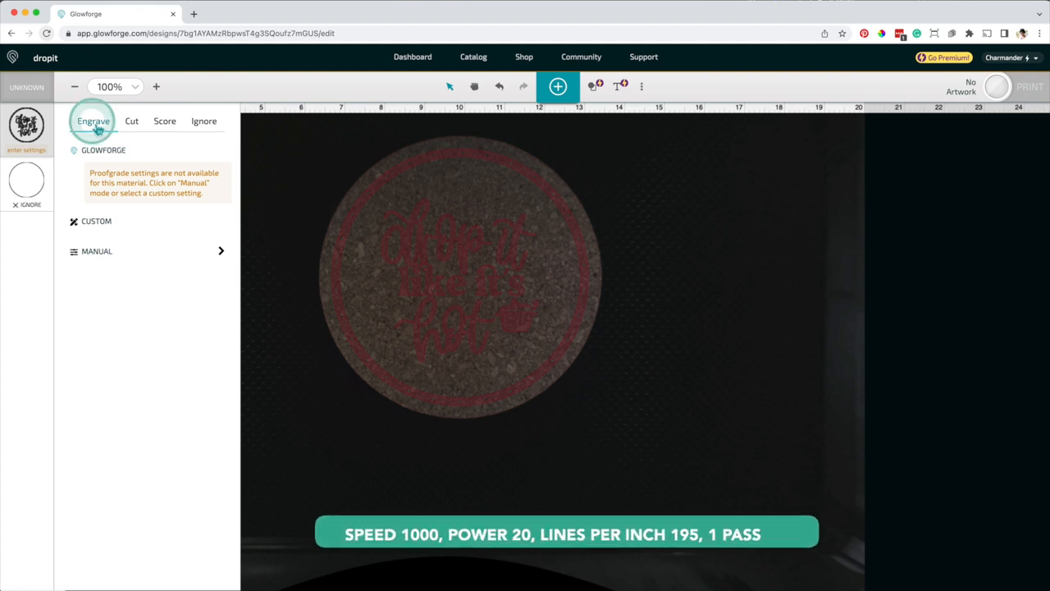
{"action": "left_click", "coordinate": [123, 251]}
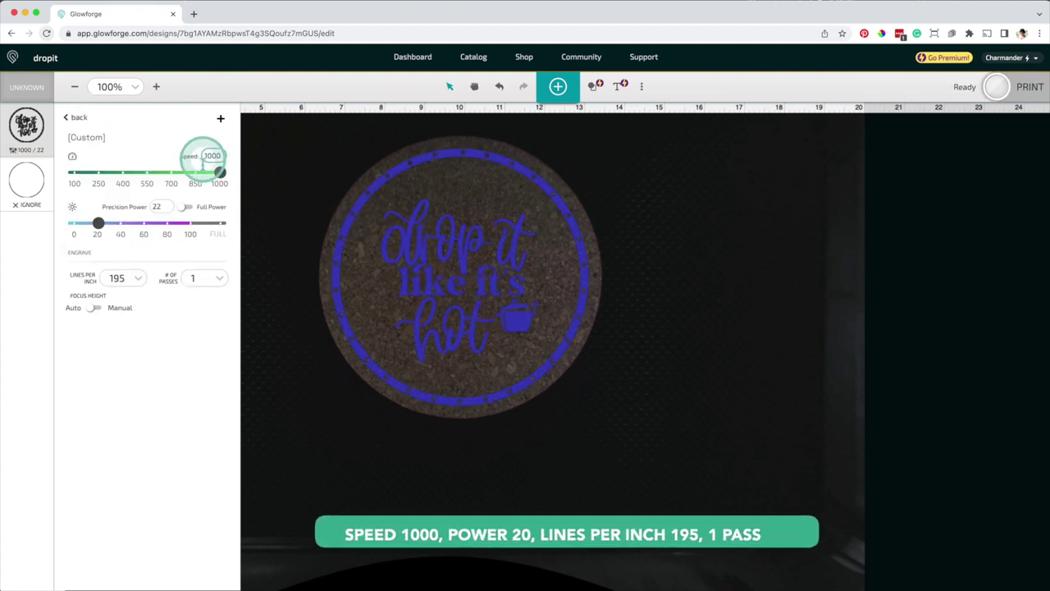
{"action": "left_click_drag", "start_coordinate": [74, 223], "coordinate": [98, 223]}
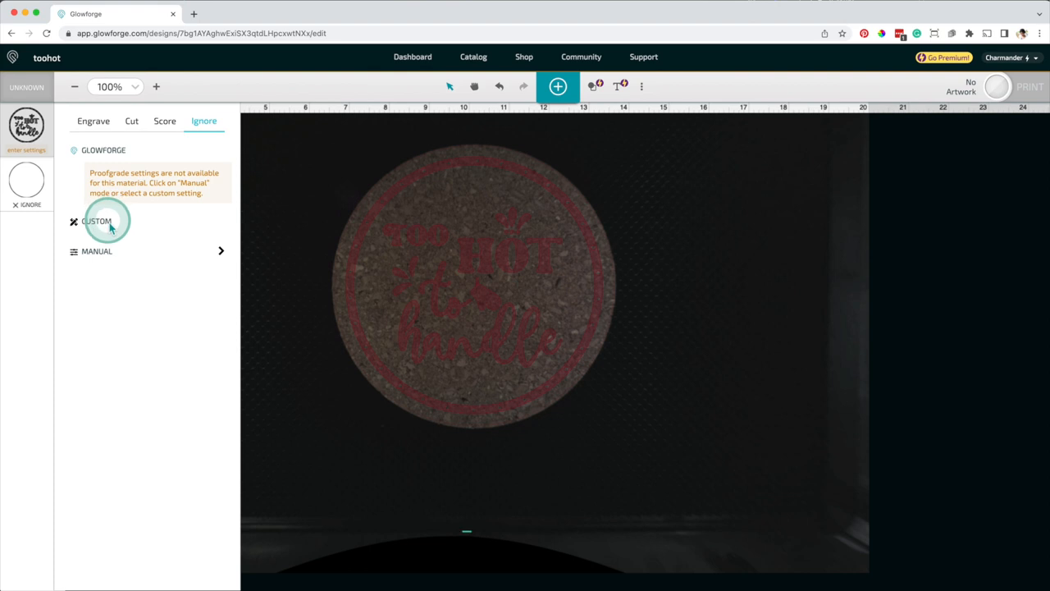
Step: Set custom engrave power 15 and 125 lines per inch for the toohot lettering, then send to print
{"action": "left_click", "coordinate": [106, 251]}
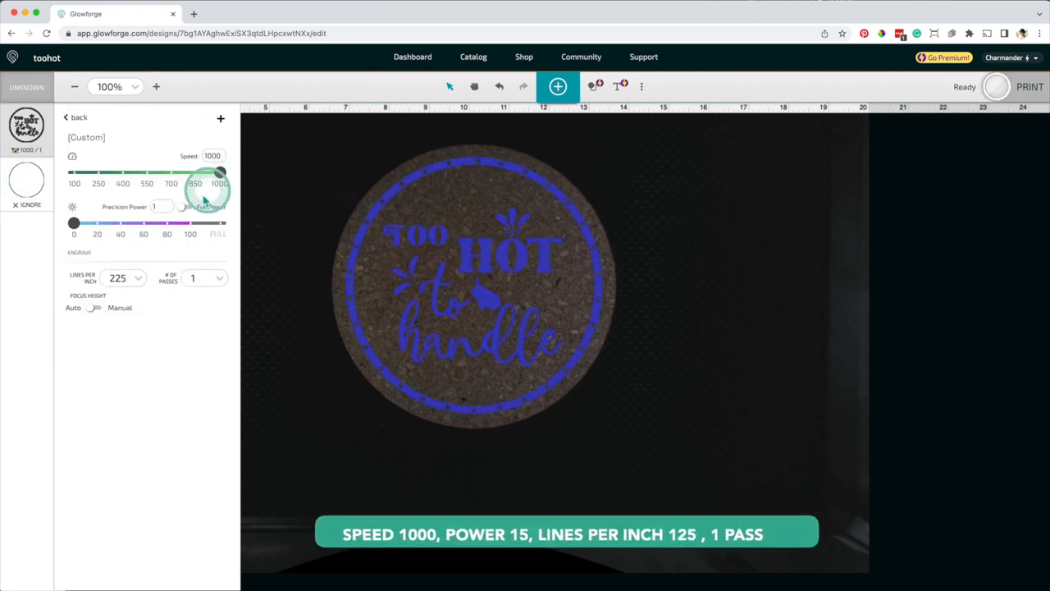
{"action": "left_click", "coordinate": [154, 207]}
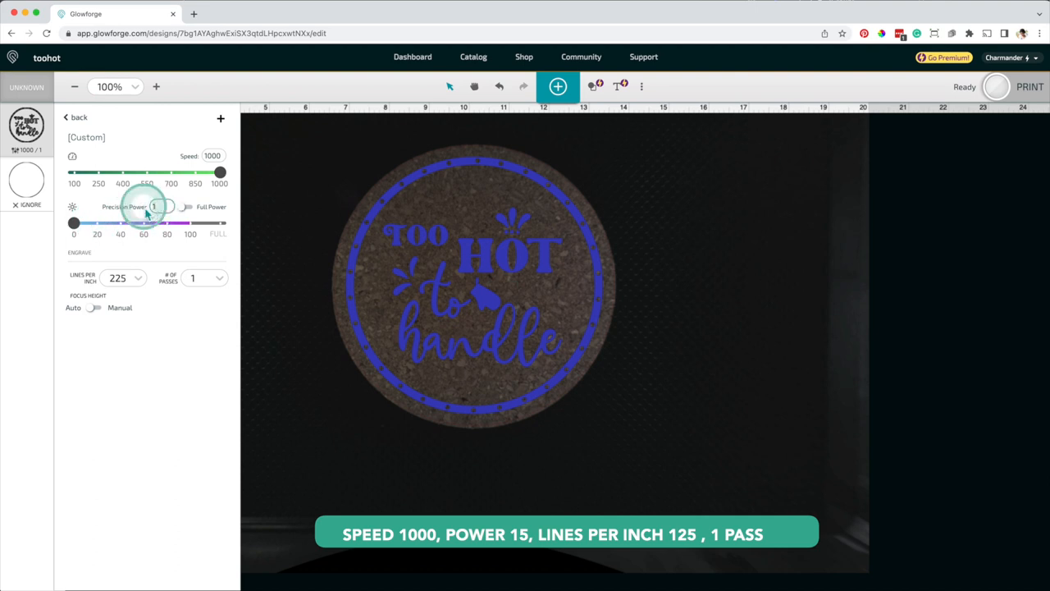
{"action": "type", "text": "5"}
{"action": "left_click", "coordinate": [115, 277]}
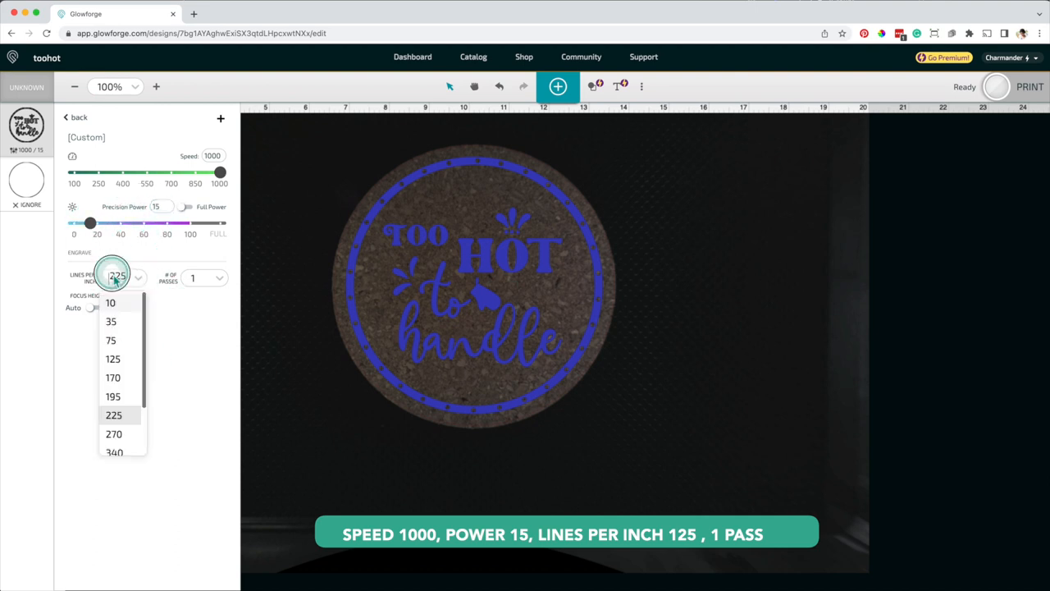
{"action": "left_click", "coordinate": [114, 377]}
{"action": "left_click", "coordinate": [123, 277]}
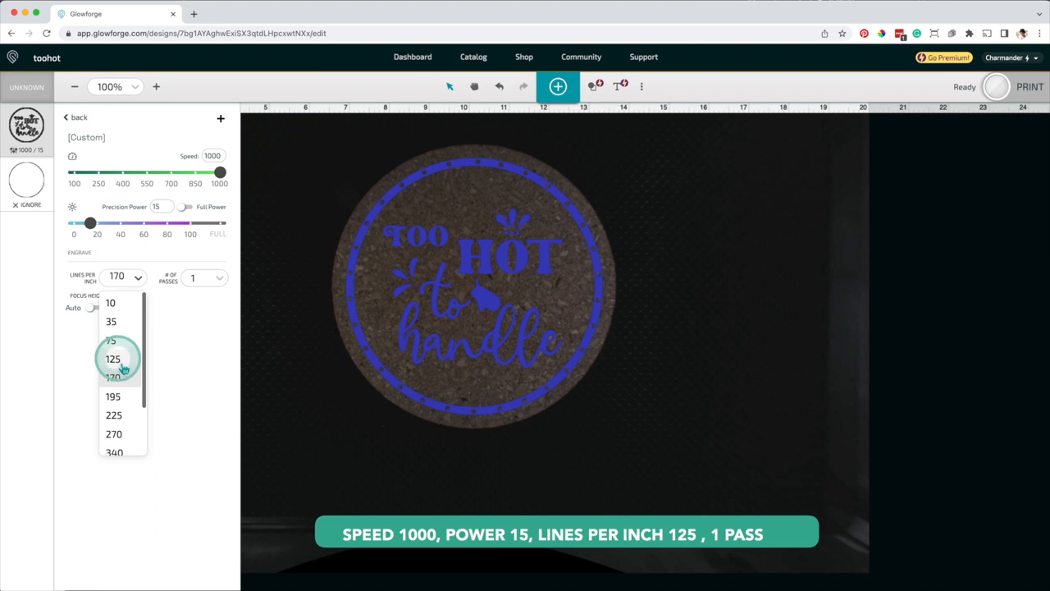
{"action": "left_click", "coordinate": [113, 358]}
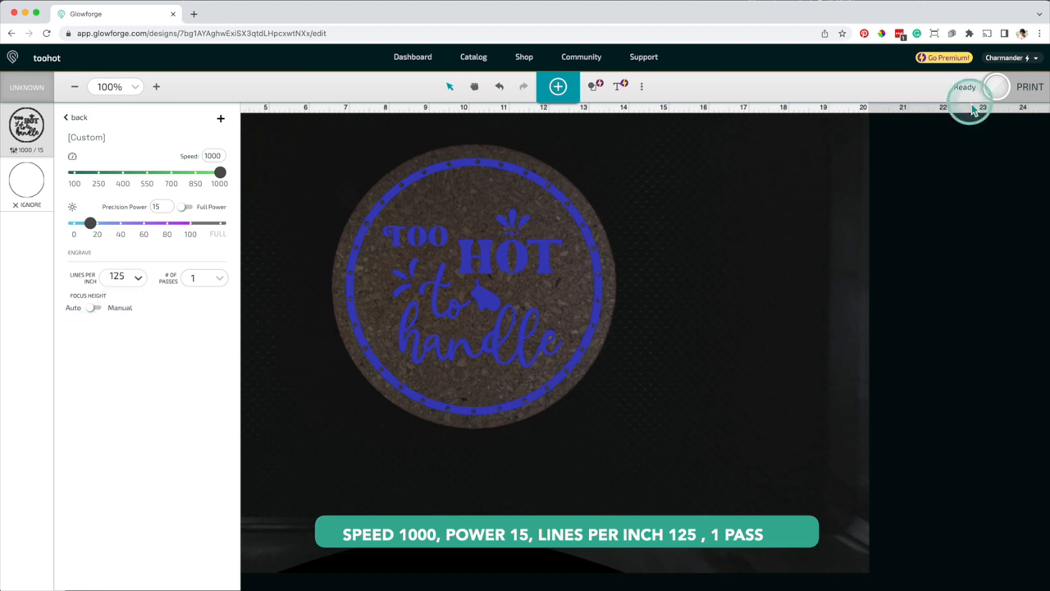
{"action": "left_click", "coordinate": [999, 89]}
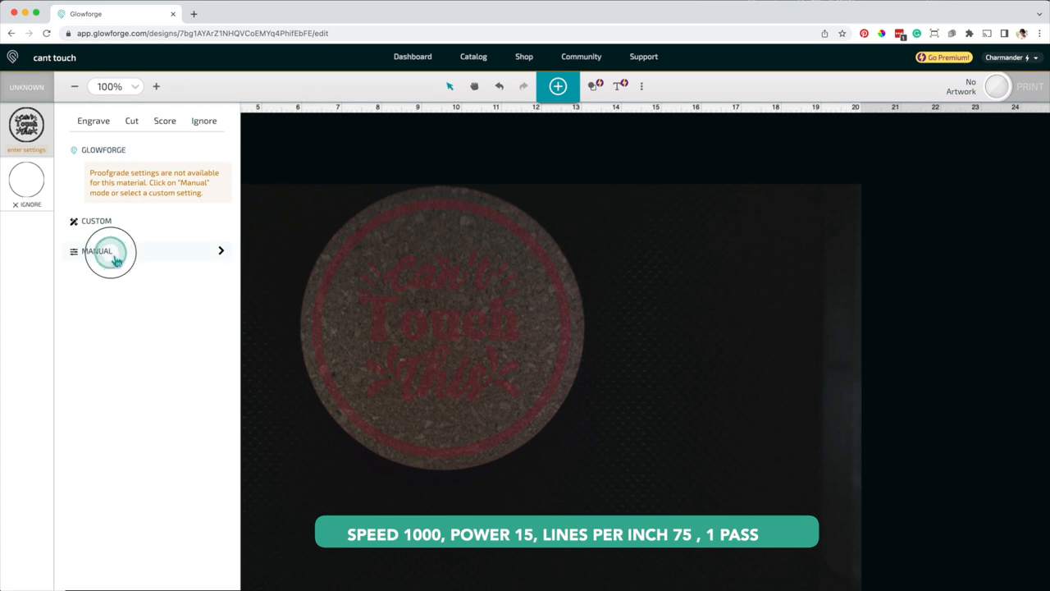
Step: Set manual engrave power 15 and 75 lines per inch for the Can't Touch This lettering, then send to print
{"action": "left_click", "coordinate": [97, 251]}
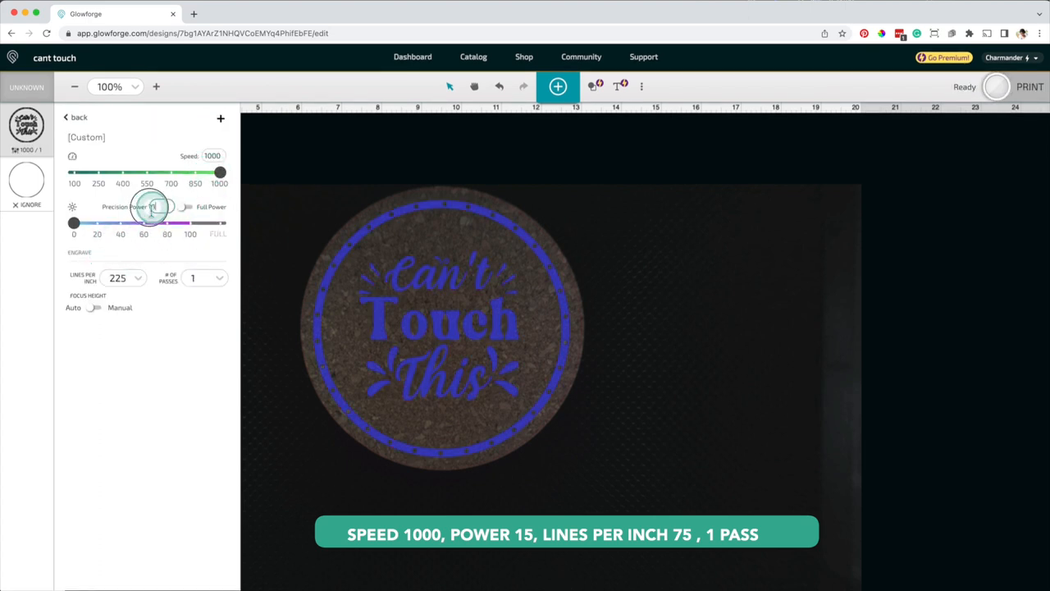
{"action": "type", "text": "5"}
{"action": "left_click", "coordinate": [124, 277]}
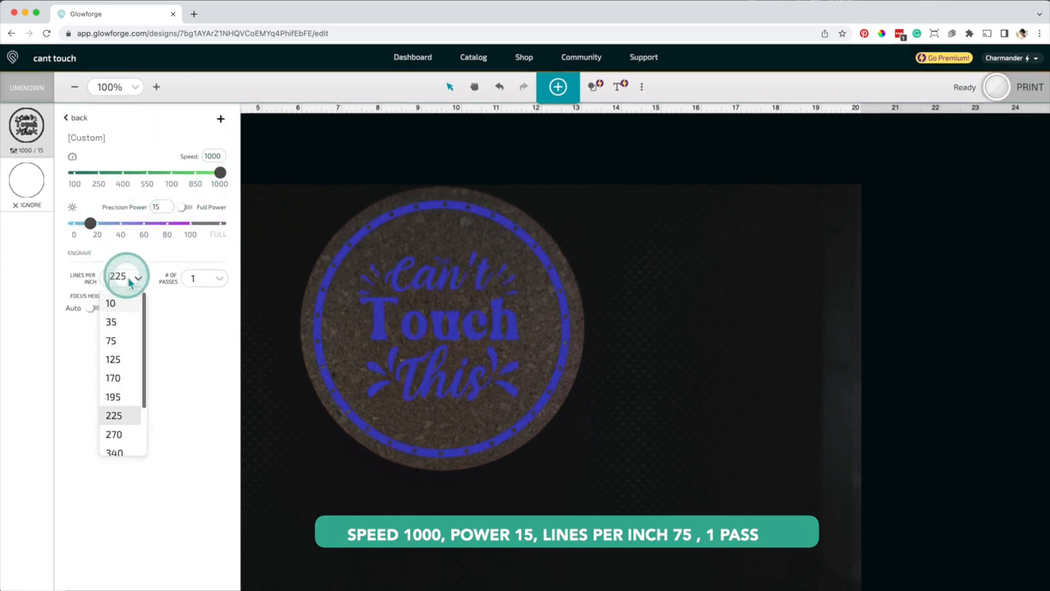
{"action": "left_click", "coordinate": [121, 343]}
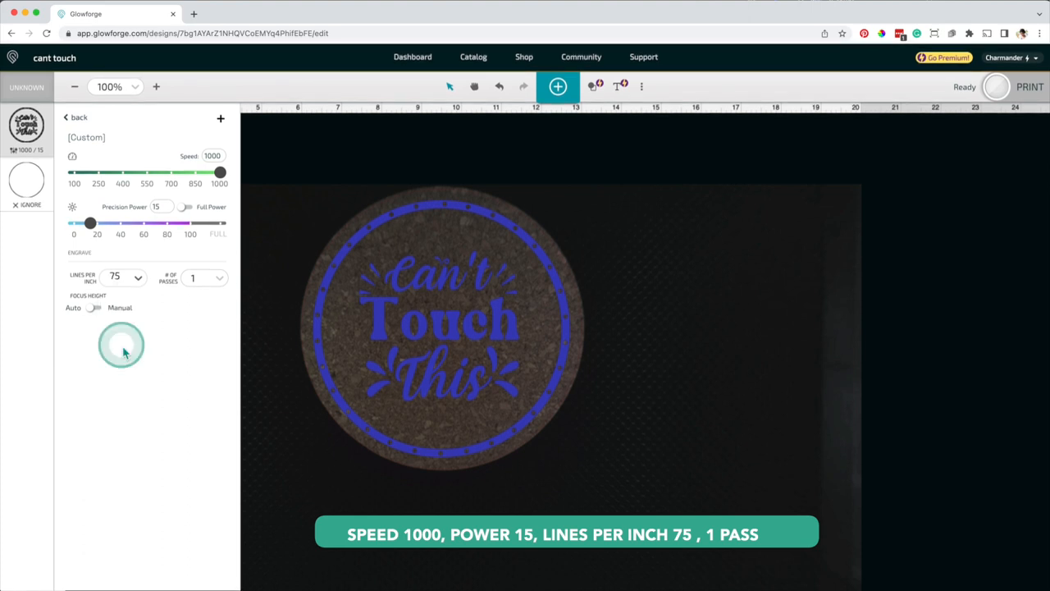
{"action": "left_click", "coordinate": [690, 433]}
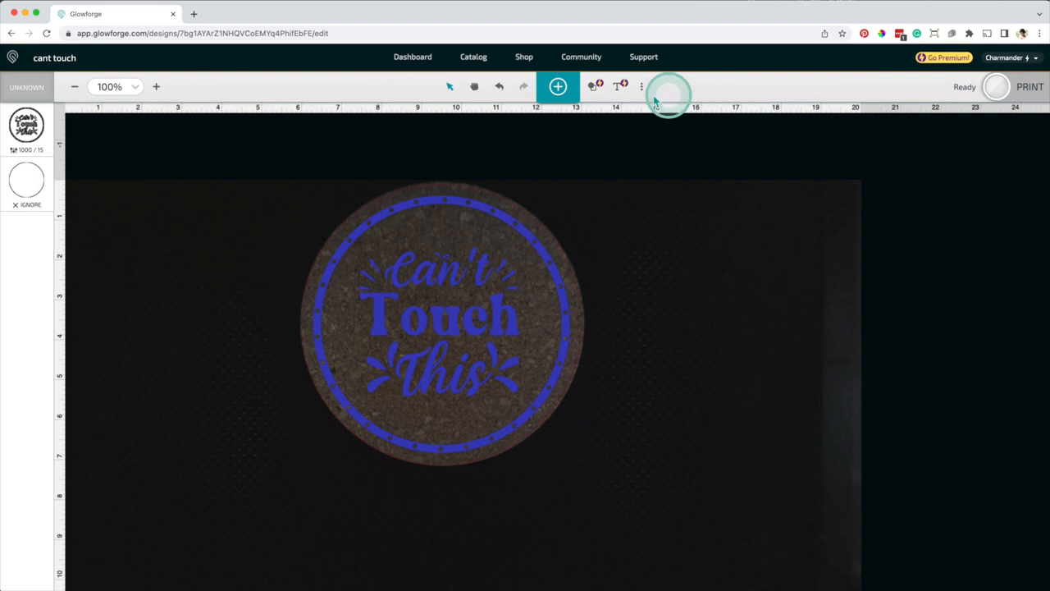
{"action": "left_click", "coordinate": [1000, 87]}
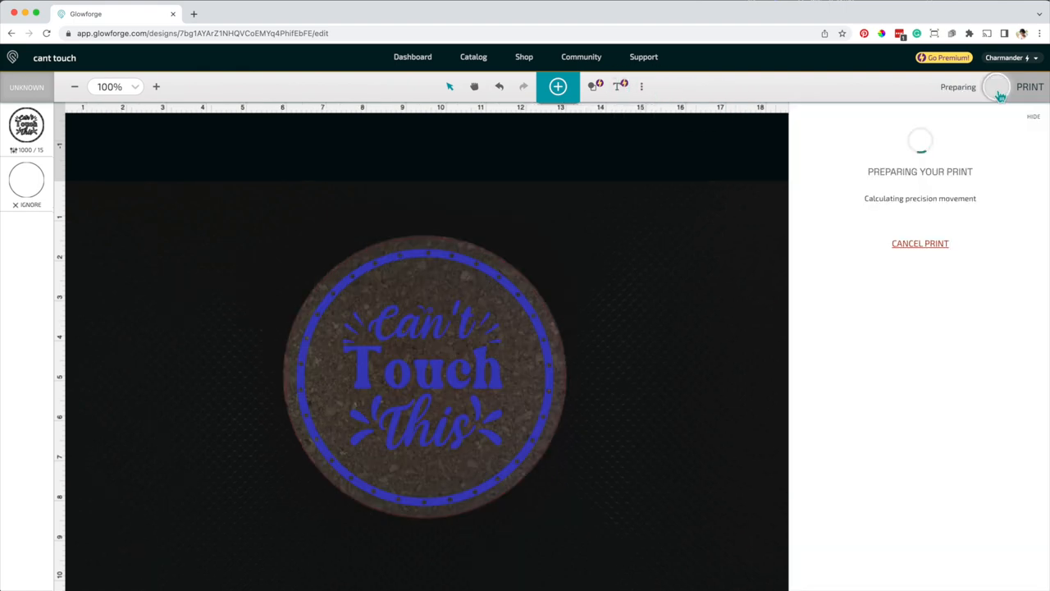